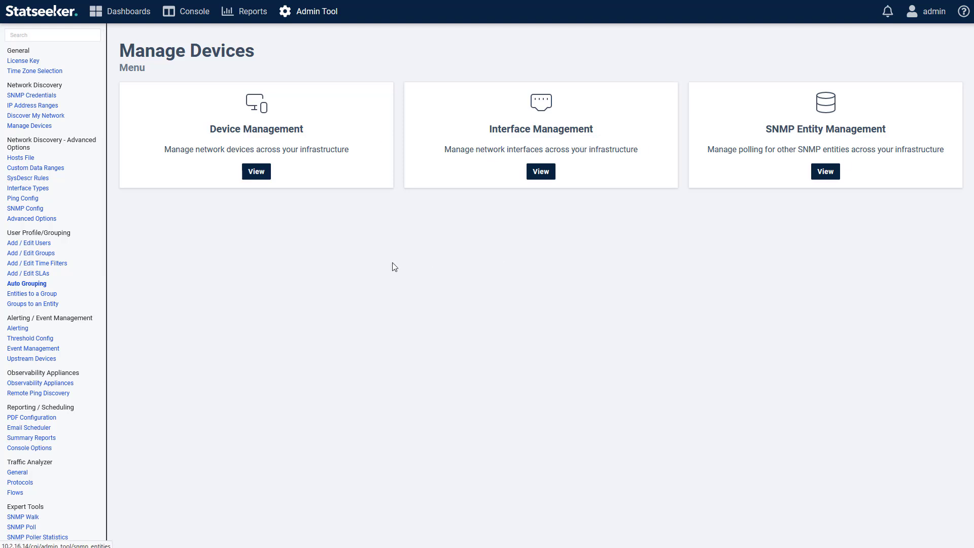
# - Open Device Management and filter the device list by the search term "barc" and the Switches group
pyautogui.click(264, 175)
pyautogui.click(170, 123)
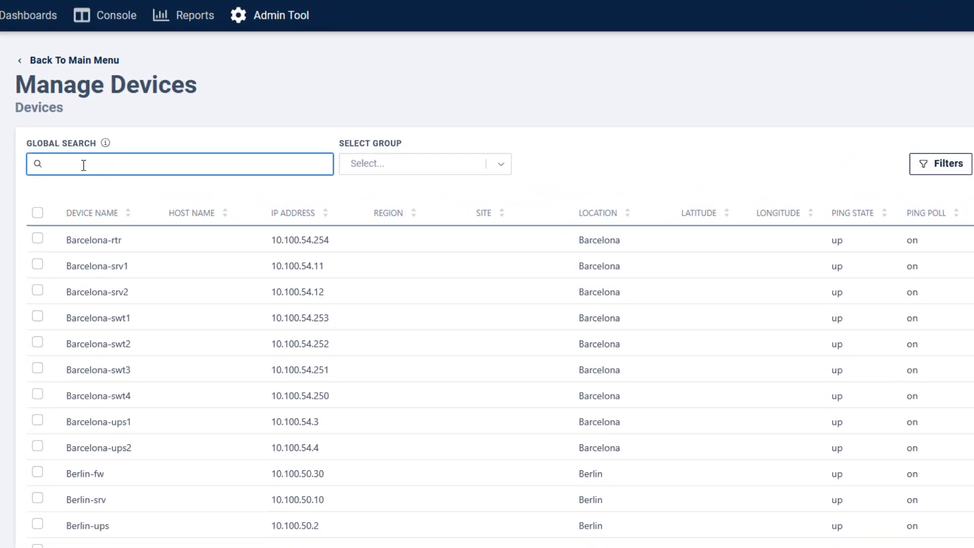
pyautogui.write('barc')
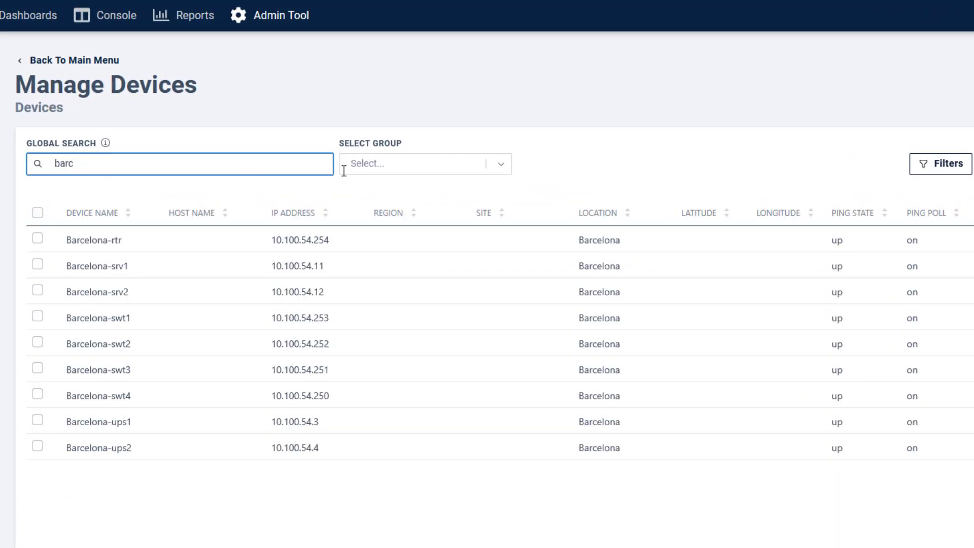
pyautogui.click(405, 168)
pyautogui.click(398, 507)
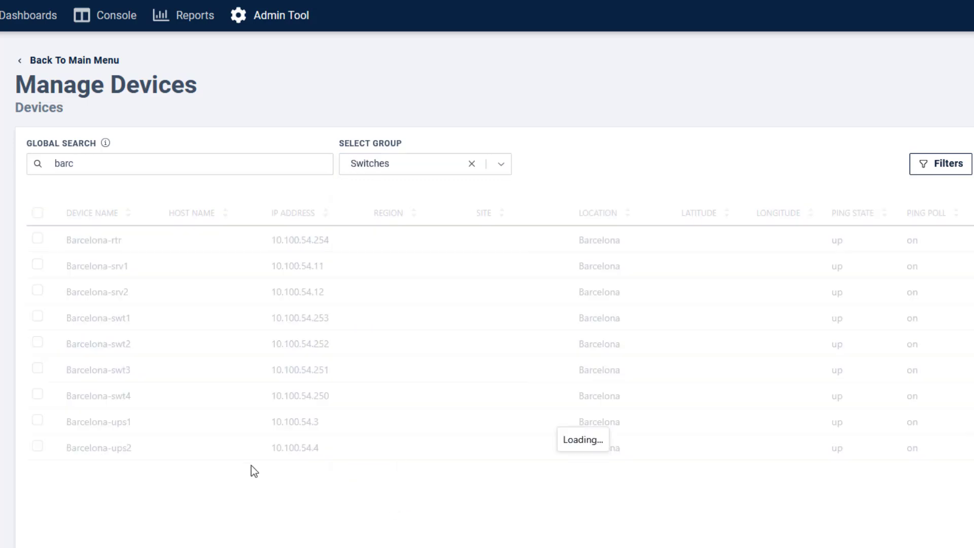
# - Extend the device search to "barc|paris" and filter the list to devices with ping state down
pyautogui.click(127, 163)
pyautogui.write('|paris')
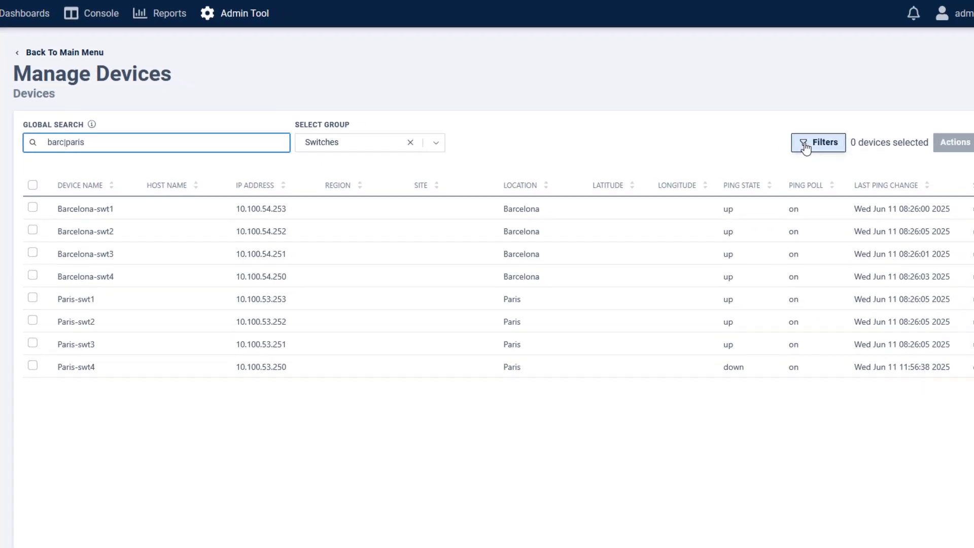
pyautogui.click(806, 146)
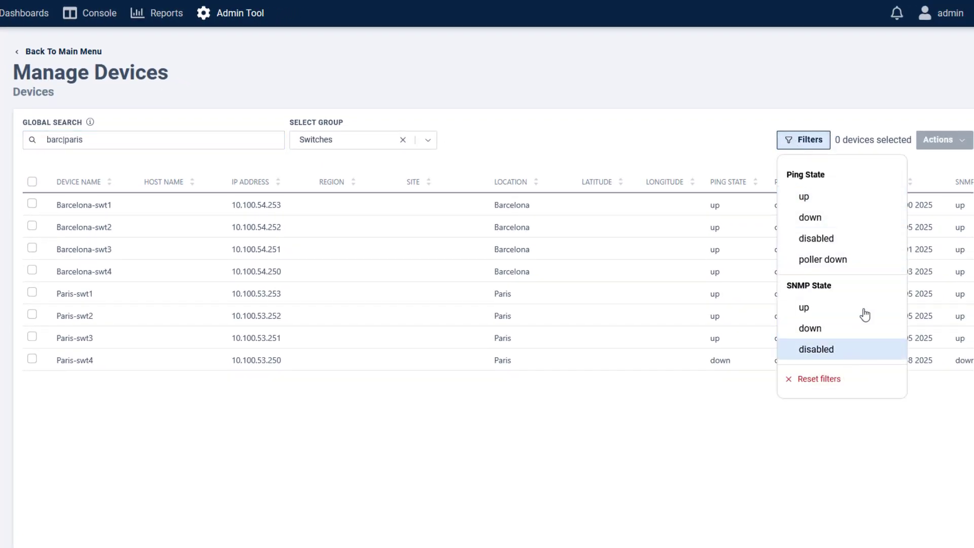
pyautogui.click(811, 219)
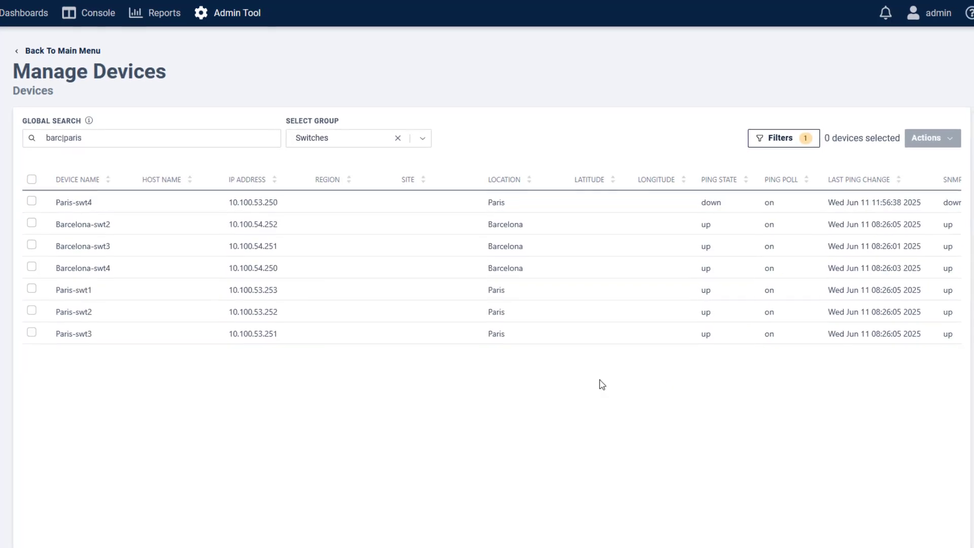
# - Start editing Paris-swt4, add the Site, Geolocation, Ping Poll and SNMP Poll fields to its form, and close it without saving
pyautogui.click(31, 199)
pyautogui.click(922, 147)
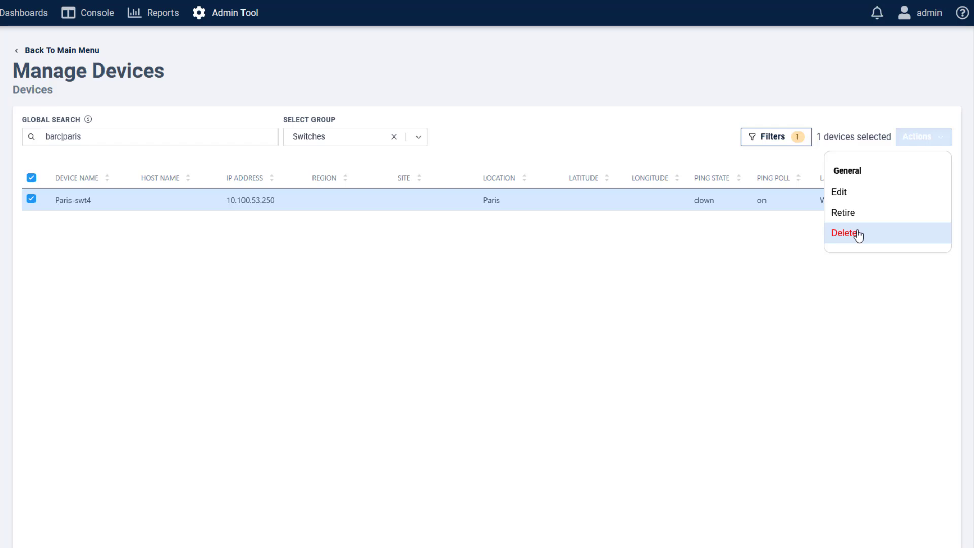
pyautogui.click(840, 194)
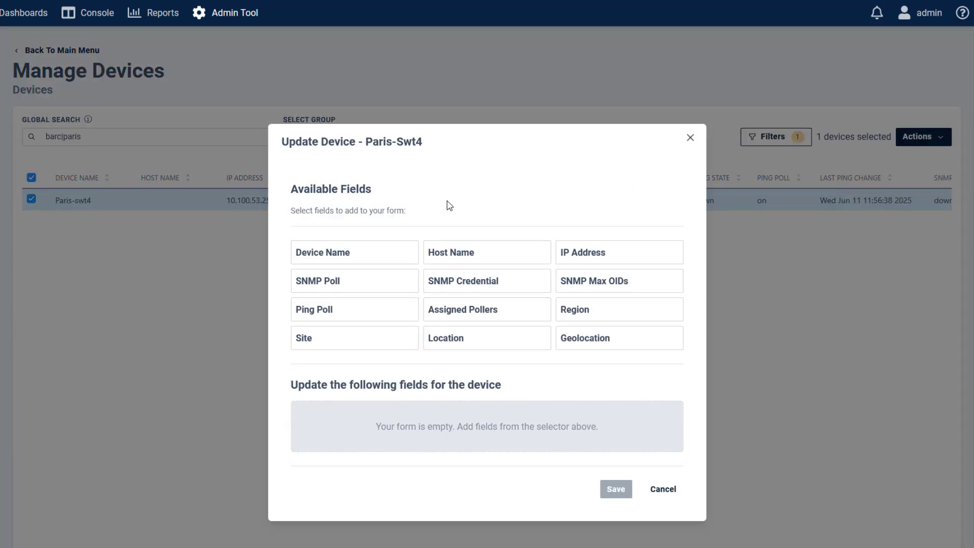
pyautogui.click(343, 340)
pyautogui.click(461, 336)
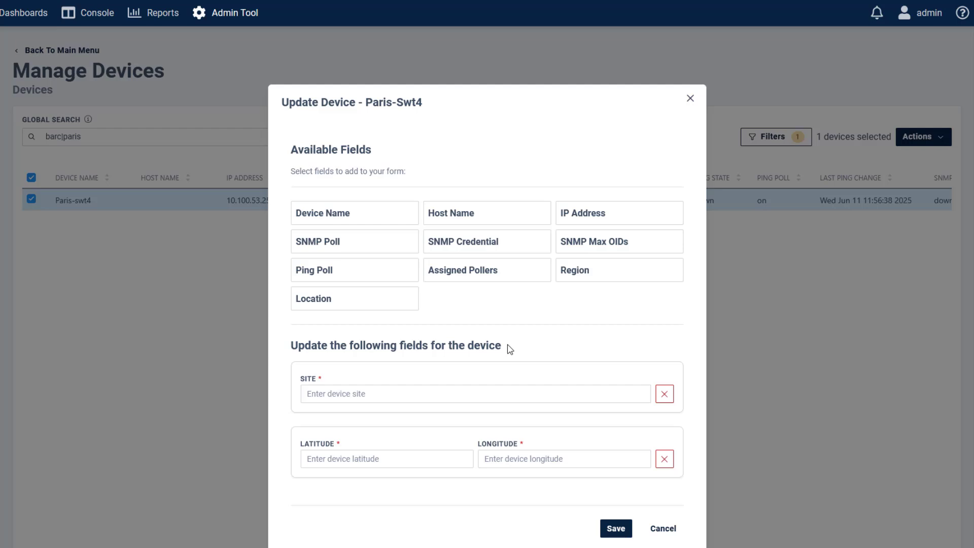
pyautogui.click(322, 271)
pyautogui.click(342, 234)
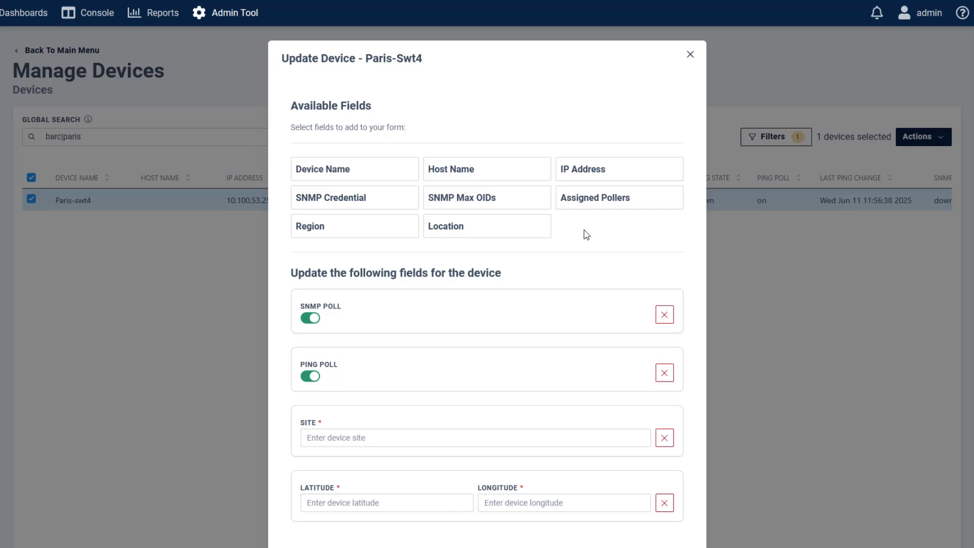
pyautogui.click(691, 54)
# - Return to the main menu, open Interface Management, and review the filters available for the interface list
pyautogui.click(61, 50)
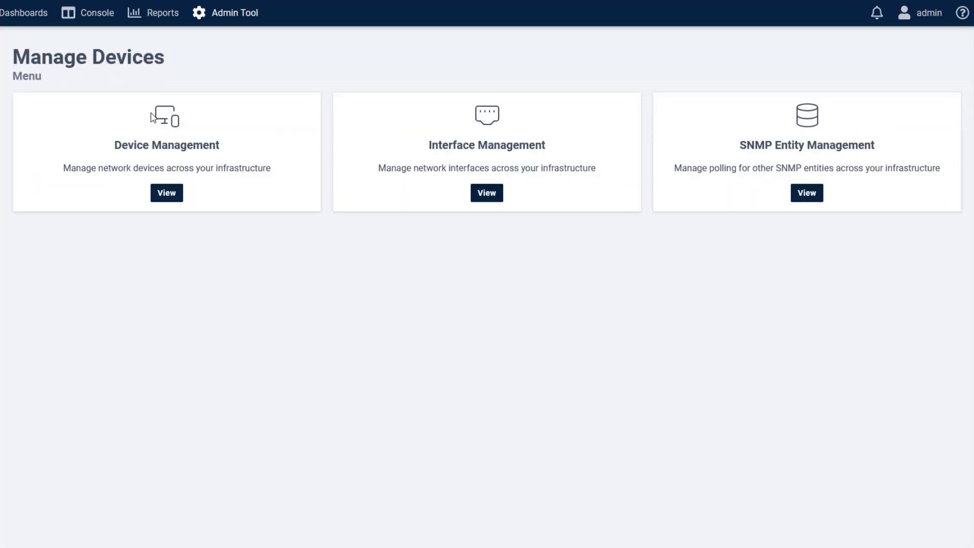
pyautogui.click(490, 197)
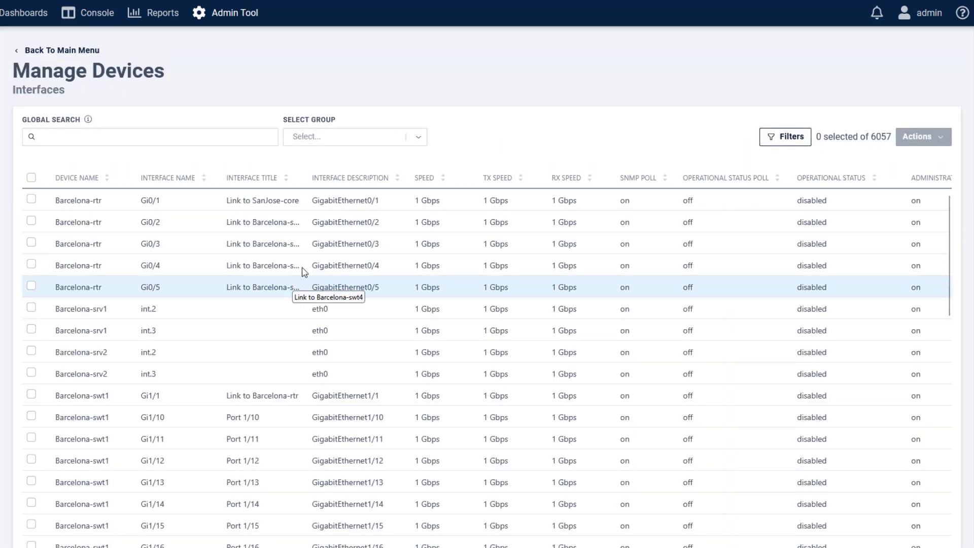
pyautogui.click(782, 138)
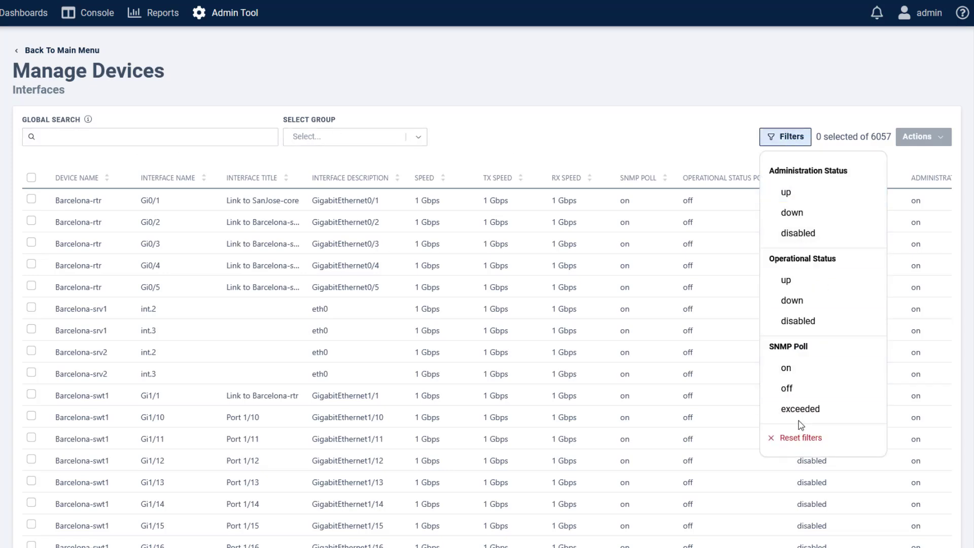
pyautogui.click(506, 153)
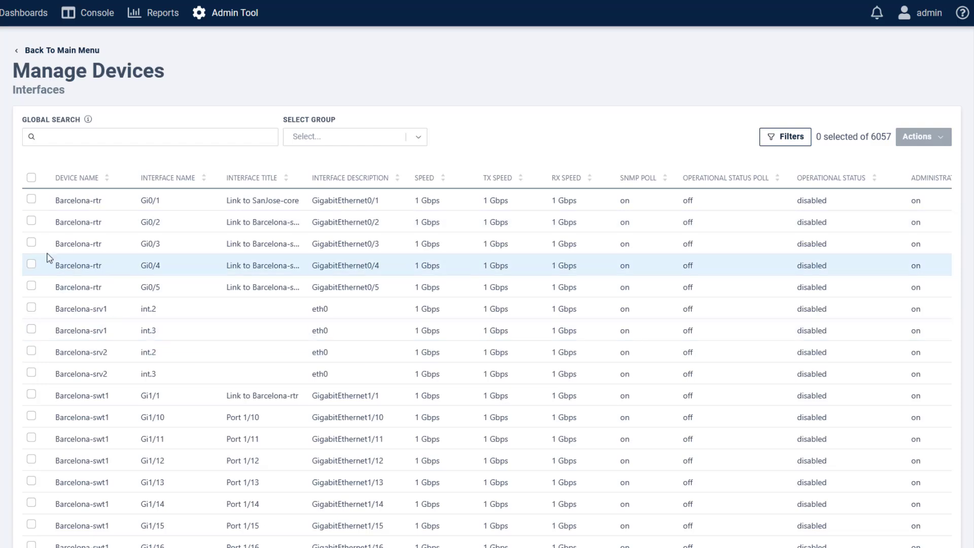
# - Start editing Barcelona-rtr interfaces Gi0/2 and Gi0/3, adding the SNMP Poll, Operational Status Poll, Administration Status Poll and Speed fields to the form
pyautogui.click(31, 220)
pyautogui.click(31, 242)
pyautogui.click(919, 137)
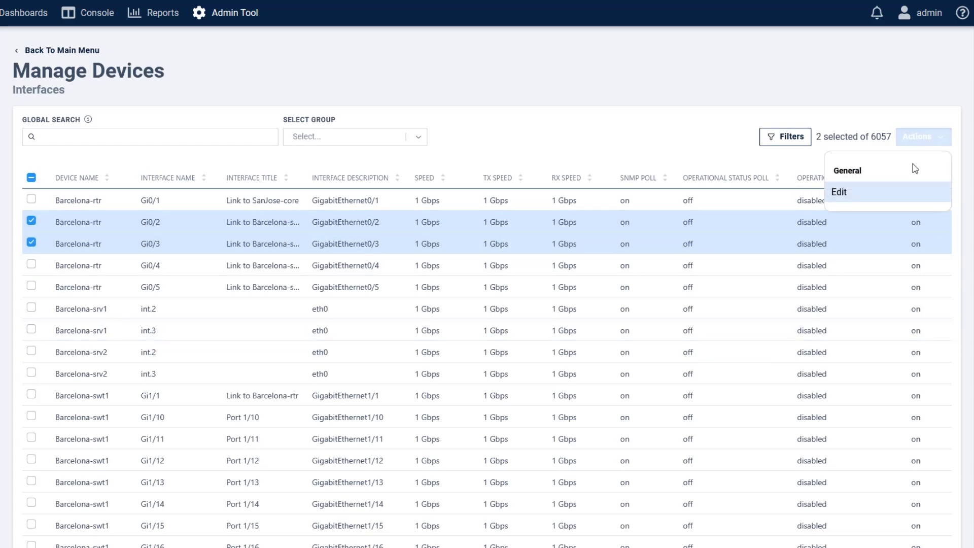
pyautogui.click(853, 193)
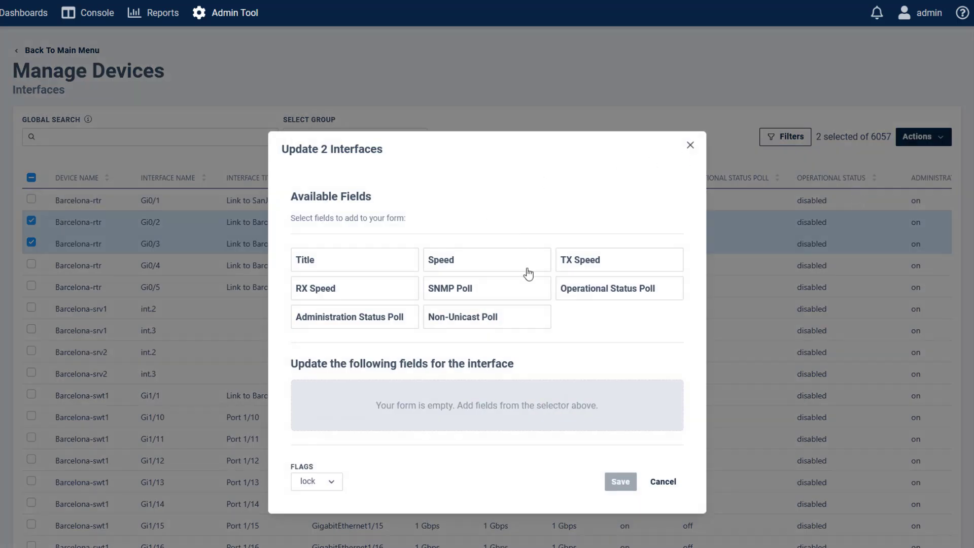
pyautogui.click(492, 293)
pyautogui.click(491, 294)
pyautogui.click(482, 270)
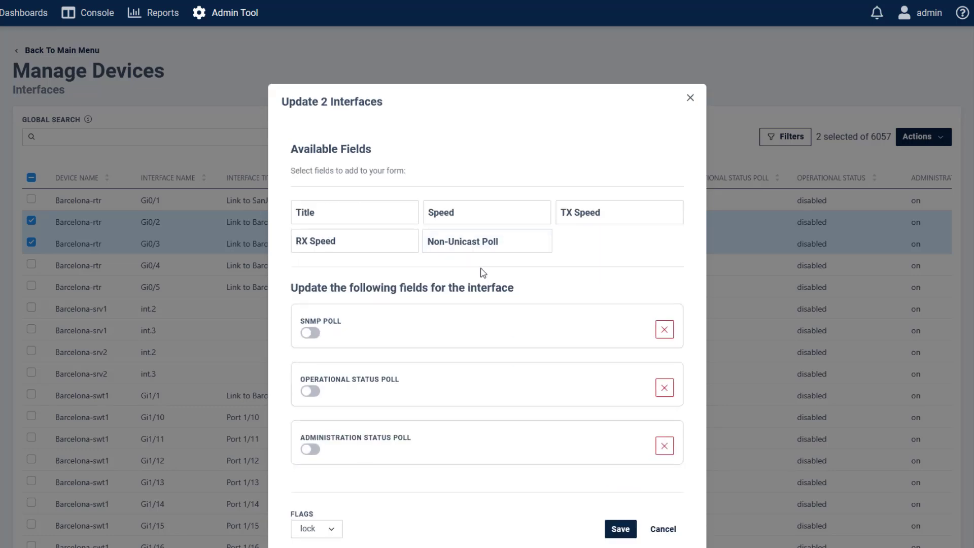
pyautogui.click(491, 228)
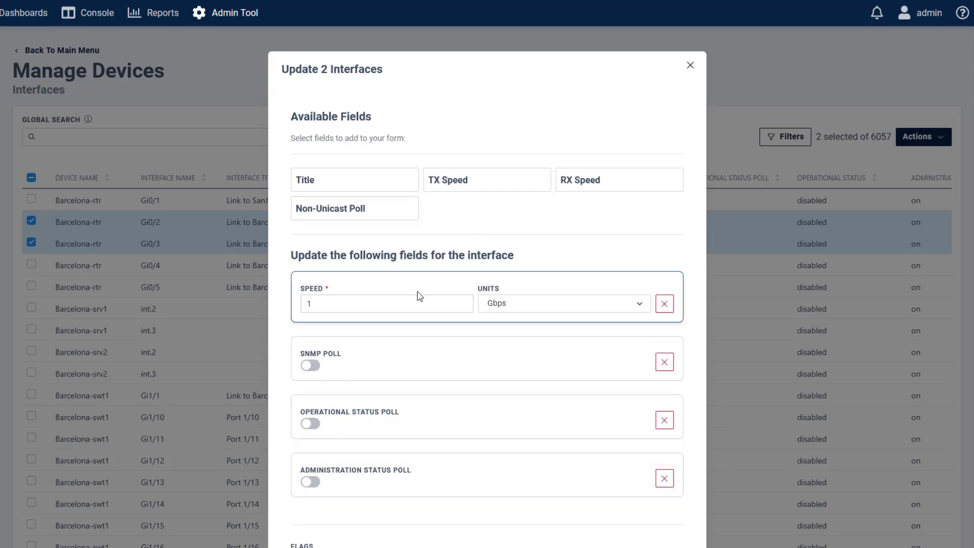
# - View the Flags options in the interface update form and close the form without saving
pyautogui.scroll(-2, 629, 309)
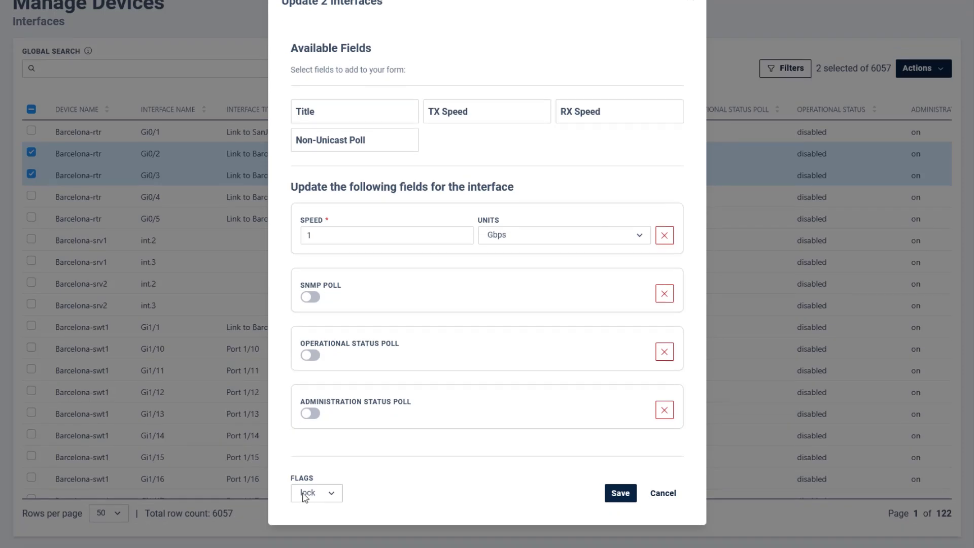
pyautogui.click(334, 495)
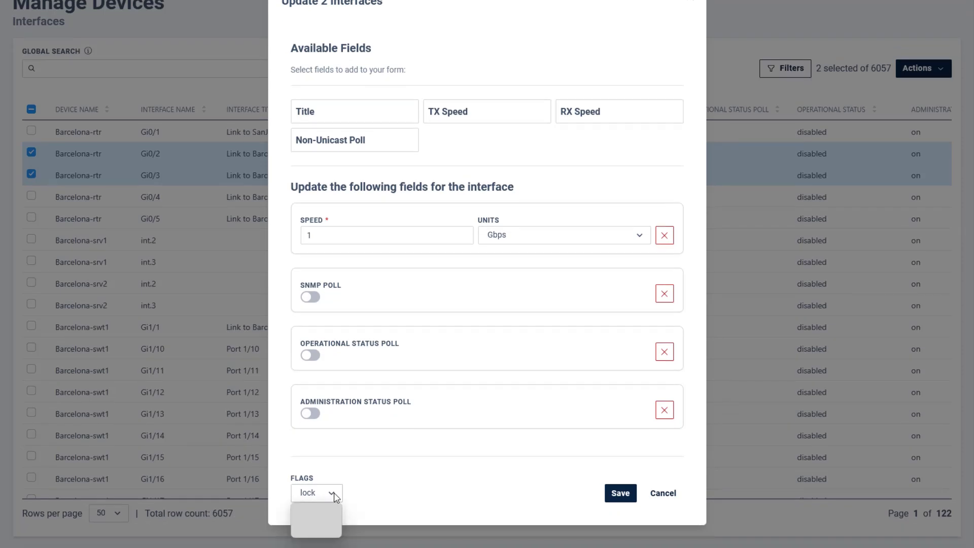
pyautogui.click(374, 490)
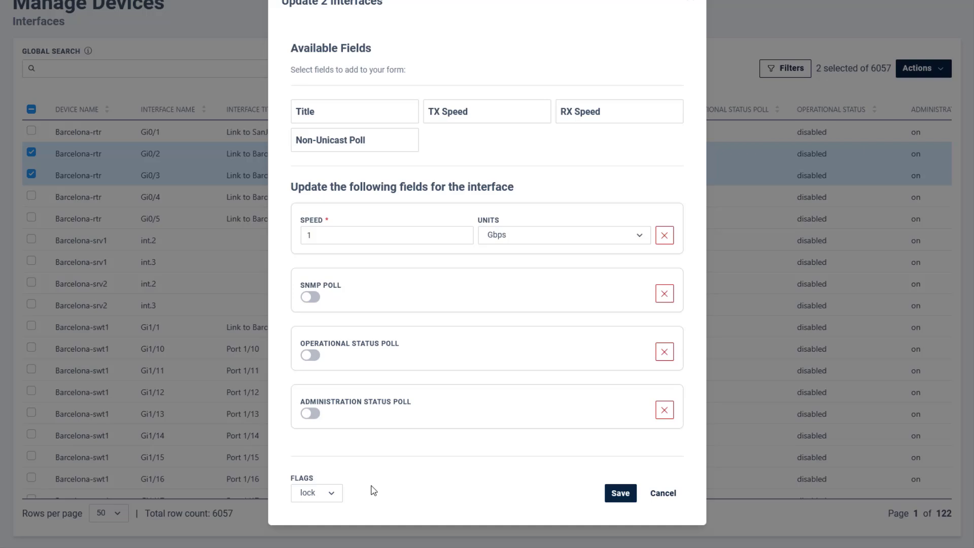
pyautogui.scroll(2, 615, 306)
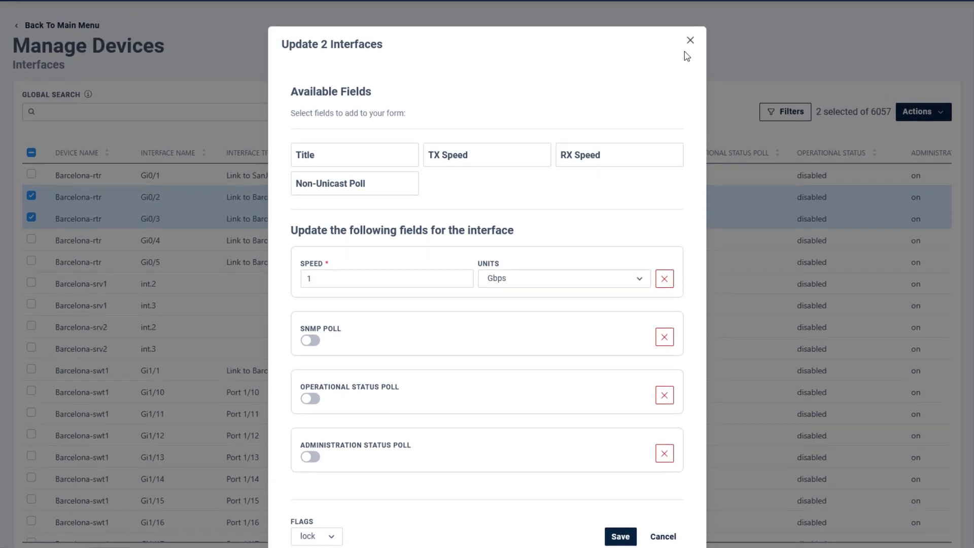
pyautogui.click(688, 38)
# - Return to the main menu, open SNMP Entity Management, and list the Temperature entities
pyautogui.click(61, 25)
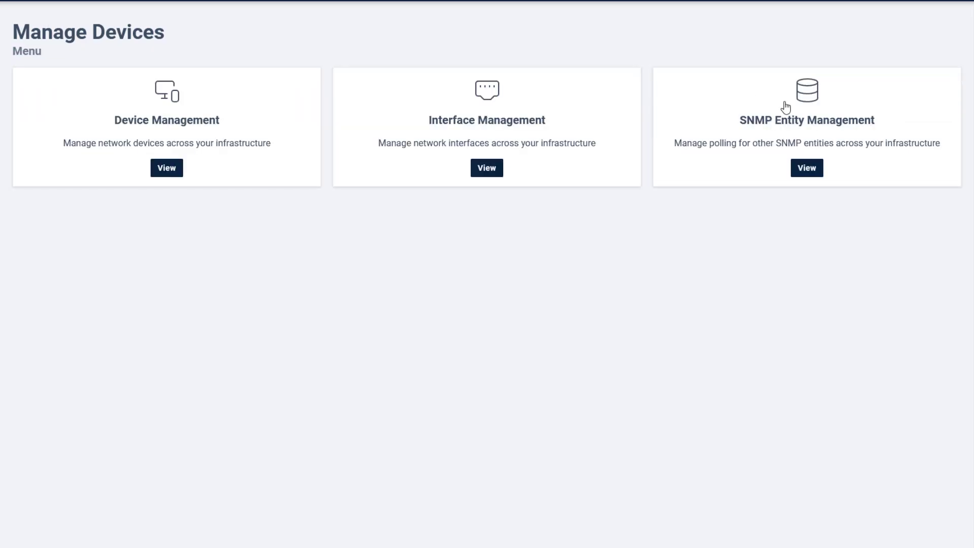
pyautogui.click(808, 170)
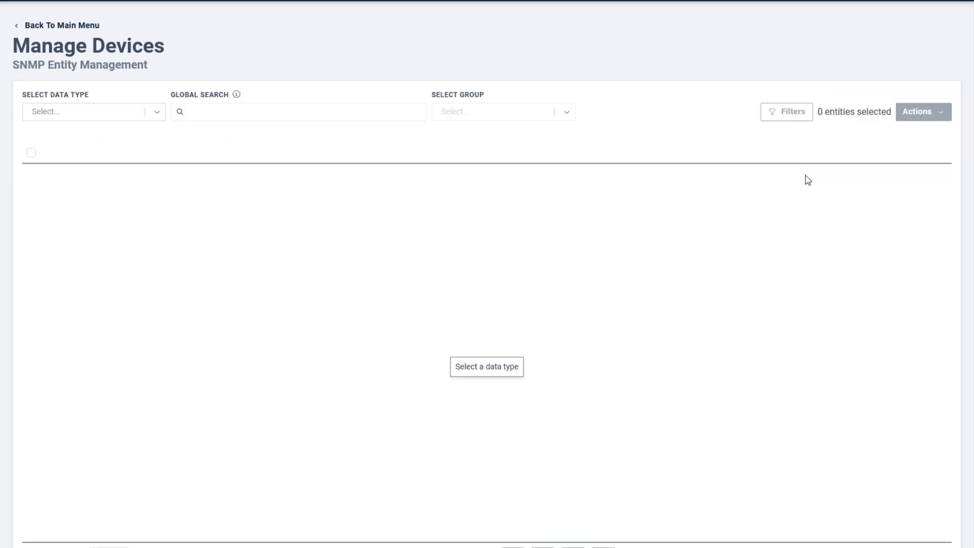
pyautogui.click(158, 116)
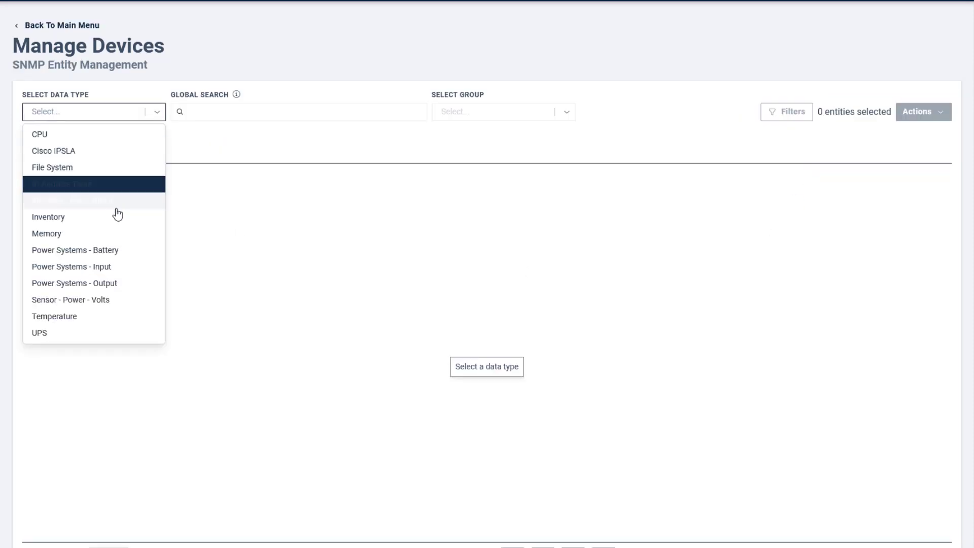
pyautogui.click(89, 316)
# - Enable the temp1004 temperature entities of Barcelona-swt1 and Barcelona-swt2
pyautogui.click(31, 197)
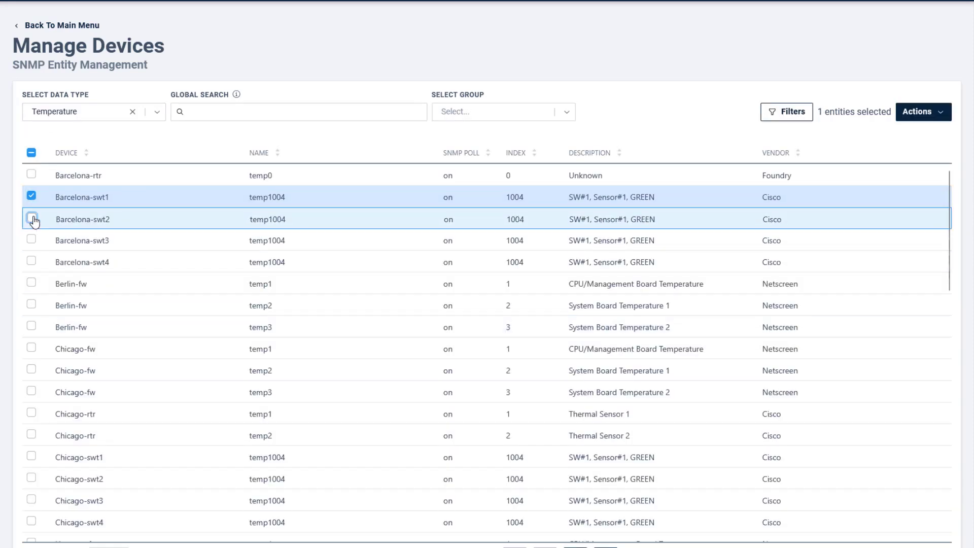
pyautogui.click(31, 219)
pyautogui.click(909, 112)
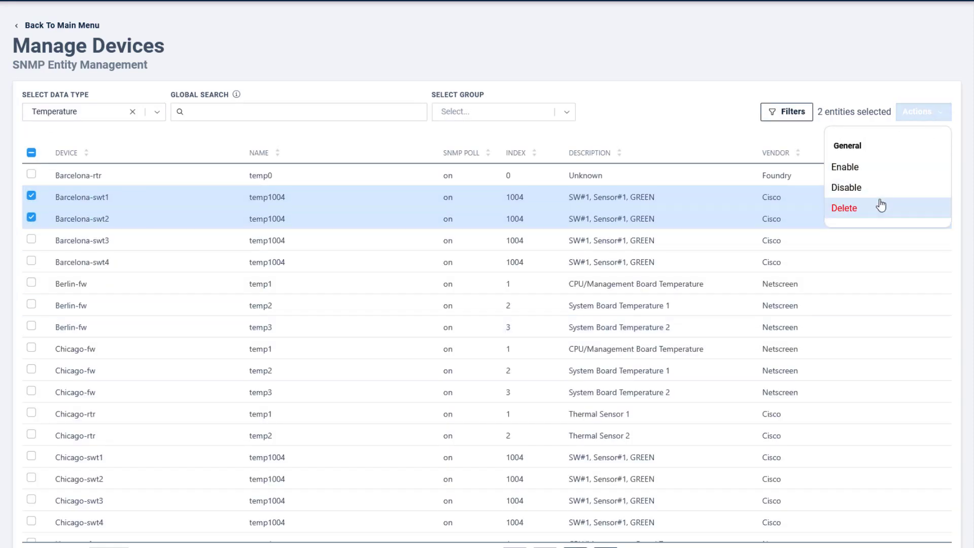
pyautogui.click(884, 172)
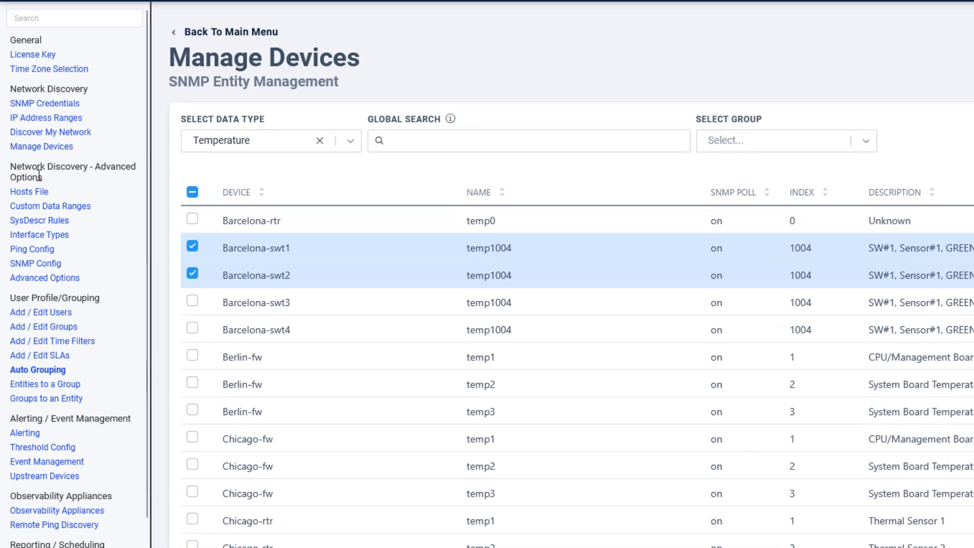
# - Open the Custom Data Ranges rules in edit mode, view the CPU - Cisco Auto Remove options, and return to Manage Devices
pyautogui.click(74, 213)
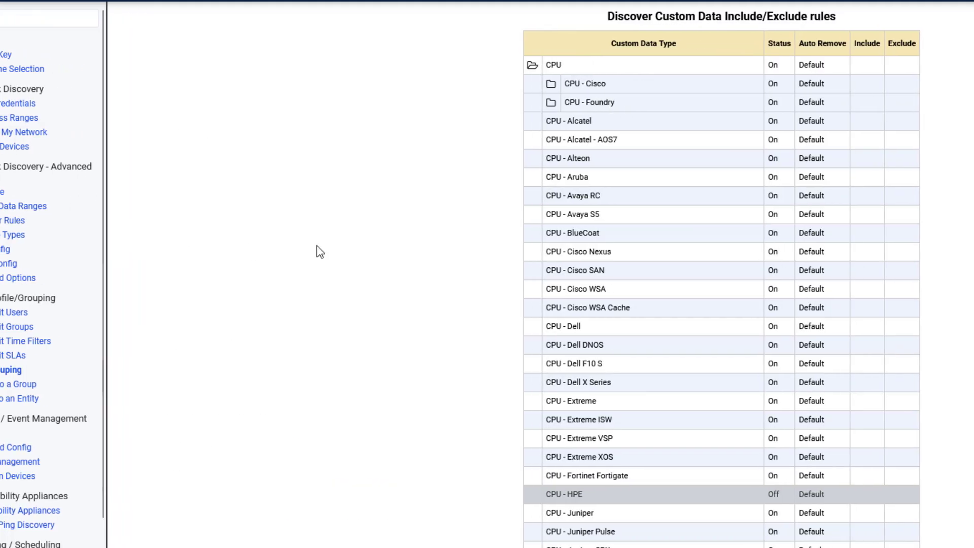
pyautogui.click(955, 14)
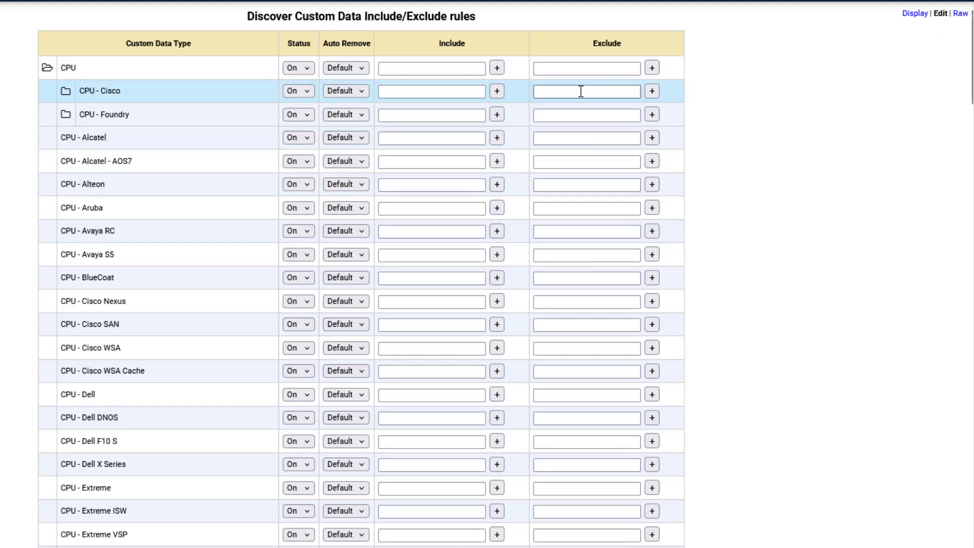
pyautogui.click(364, 93)
pyautogui.click(366, 96)
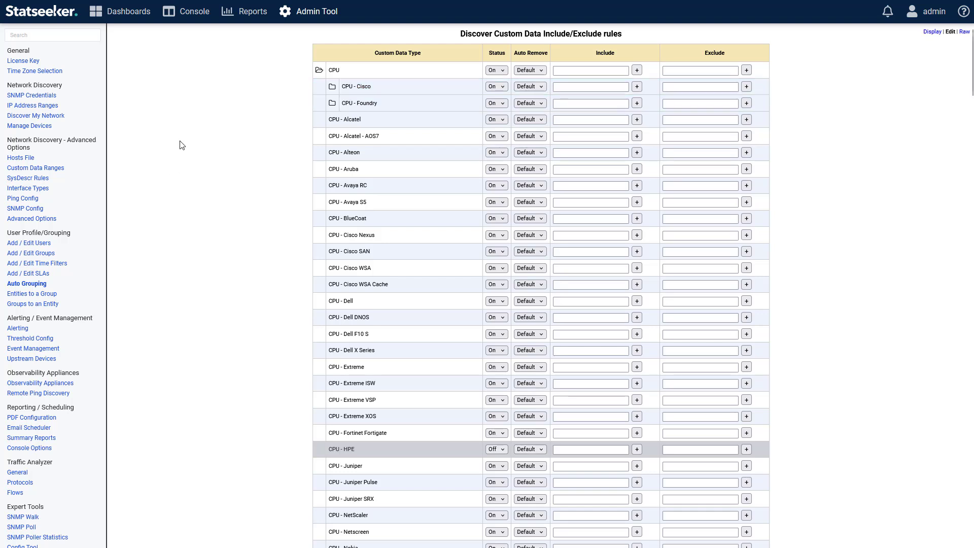
pyautogui.click(39, 128)
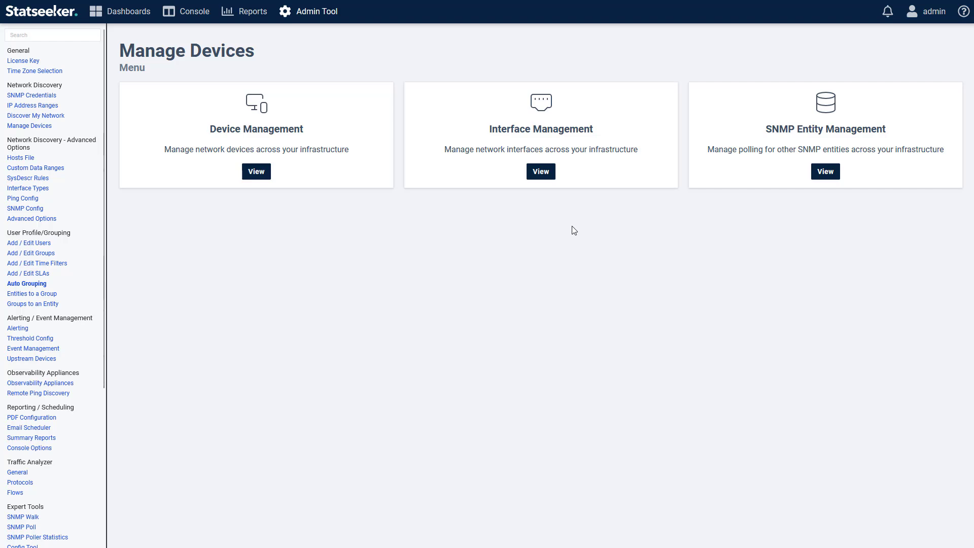